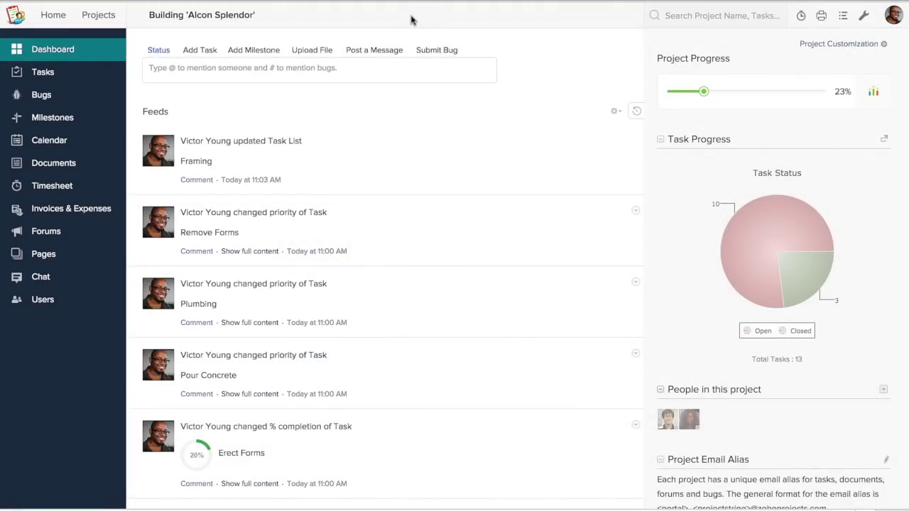
Open the Alcon Splendor task list in Classic view from the Tasks sidebar entry
left_click(42, 71)
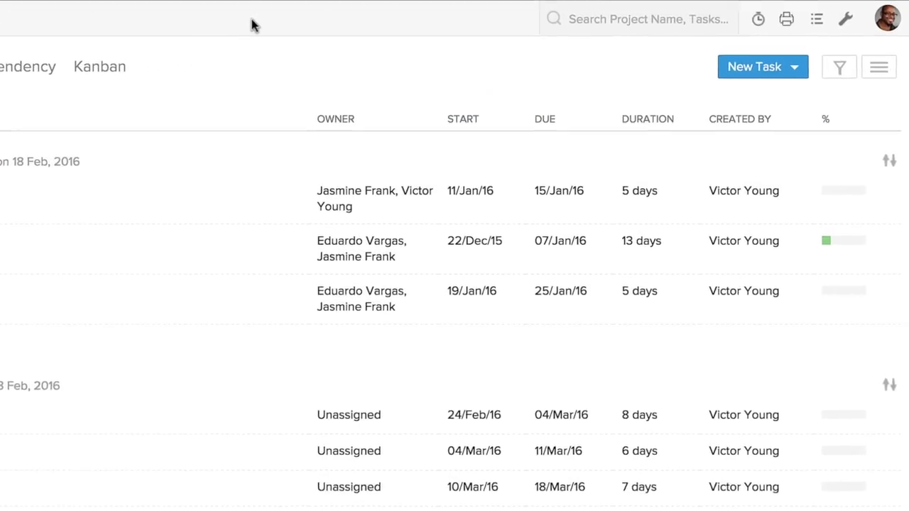
Uncheck the Created by and Duration columns and turn on Compact View
left_click(875, 76)
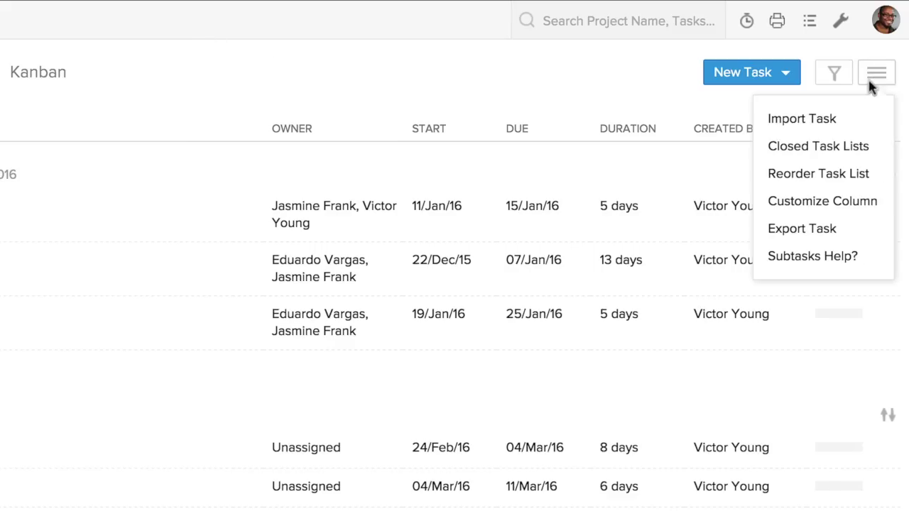
left_click(829, 202)
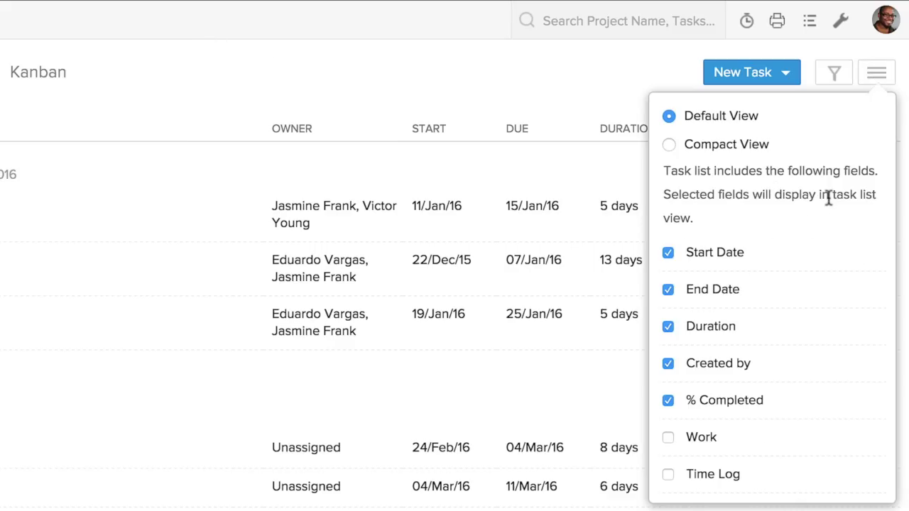
left_click(668, 365)
left_click(668, 330)
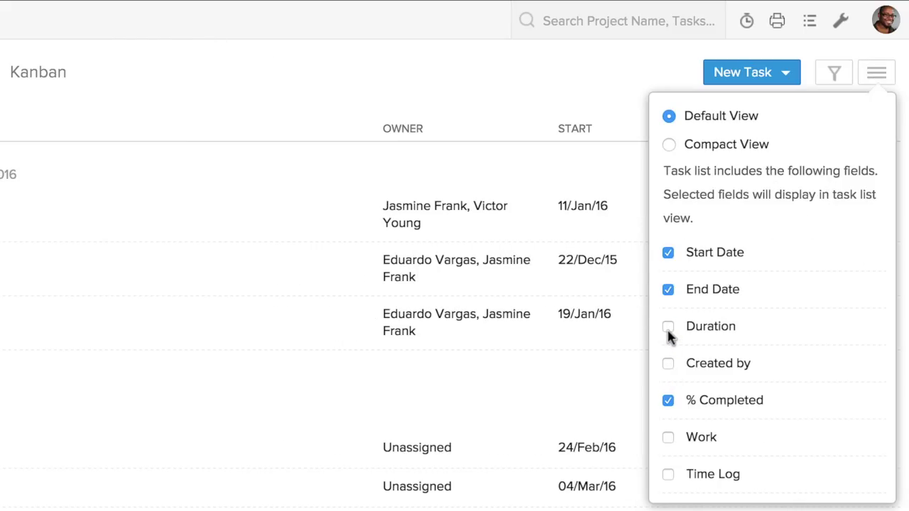
left_click(669, 146)
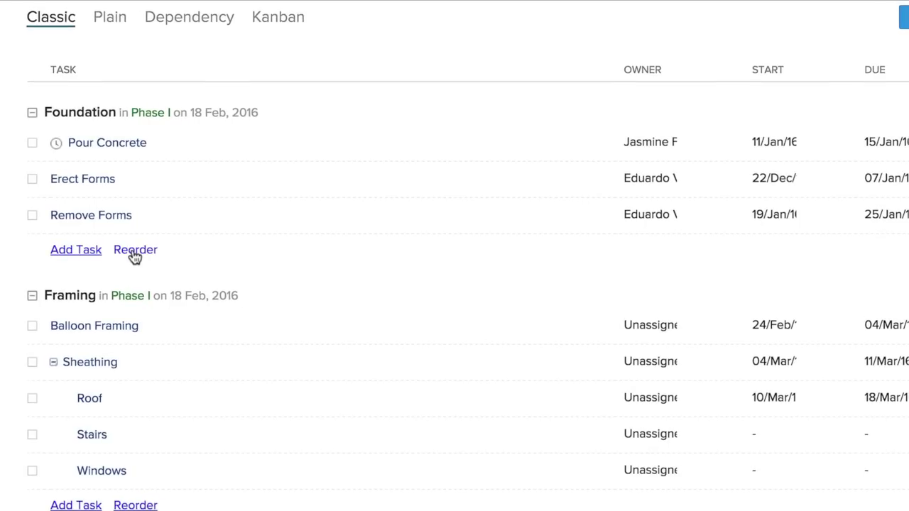
Reorder Foundation so Erect Forms sits above Pour Concrete, and save the order
left_click(226, 217)
left_click_drag(238, 177, 232, 131)
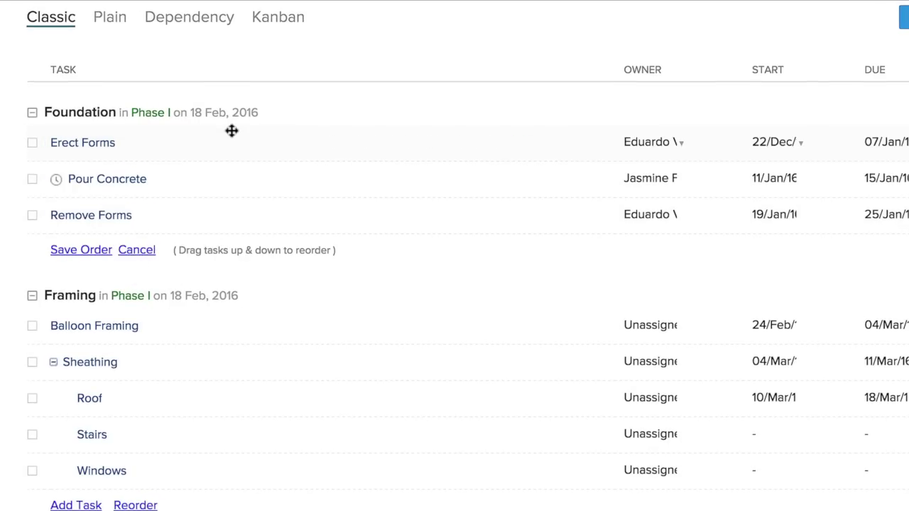
left_click_drag(270, 181, 284, 175)
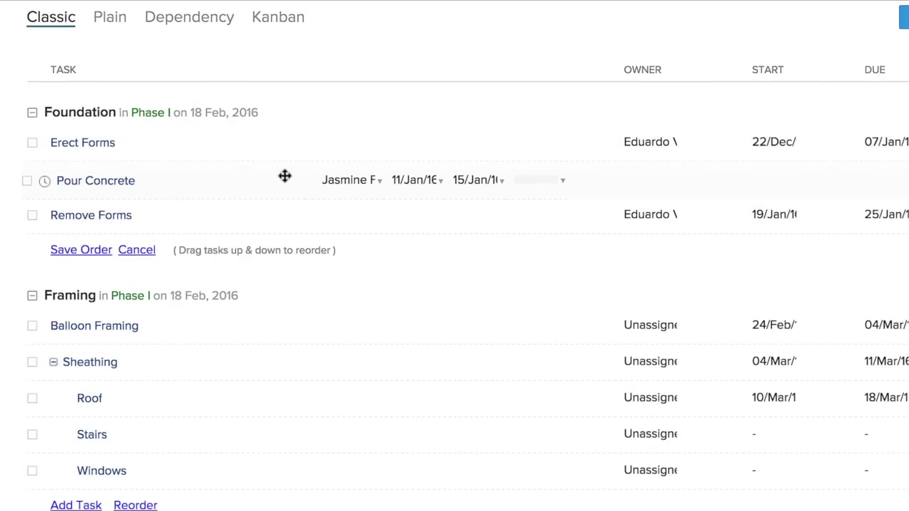
left_click(83, 253)
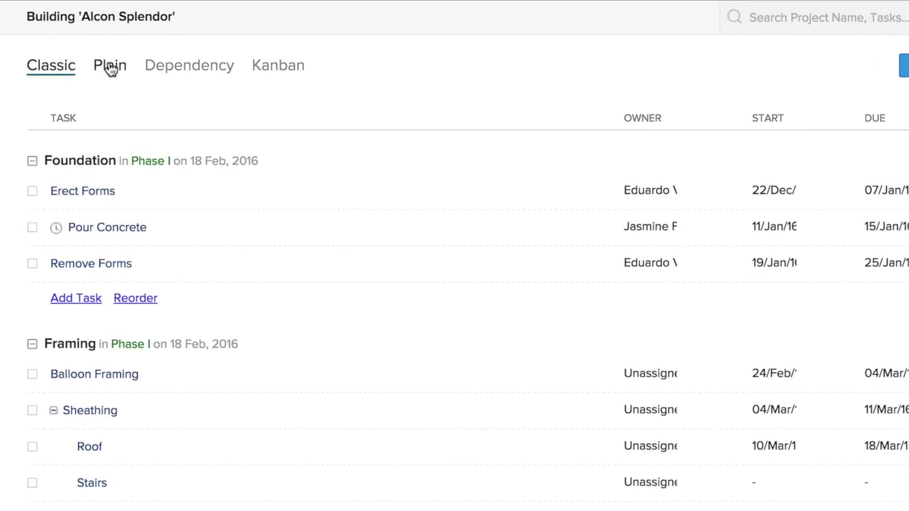
Switch to the Plain view, showing all tasks ungrouped by due date
left_click(110, 67)
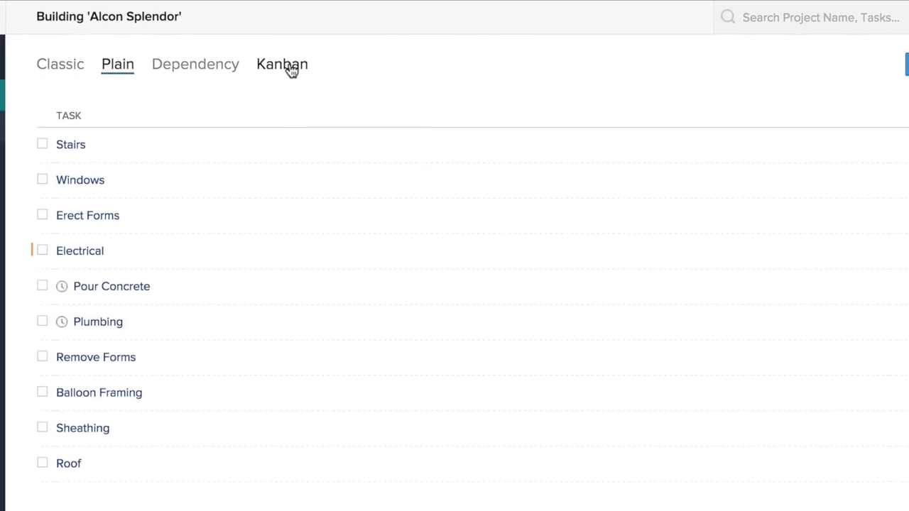
Show the Kanban board and drag Remove Forms to Framing and back to Foundation
left_click(292, 69)
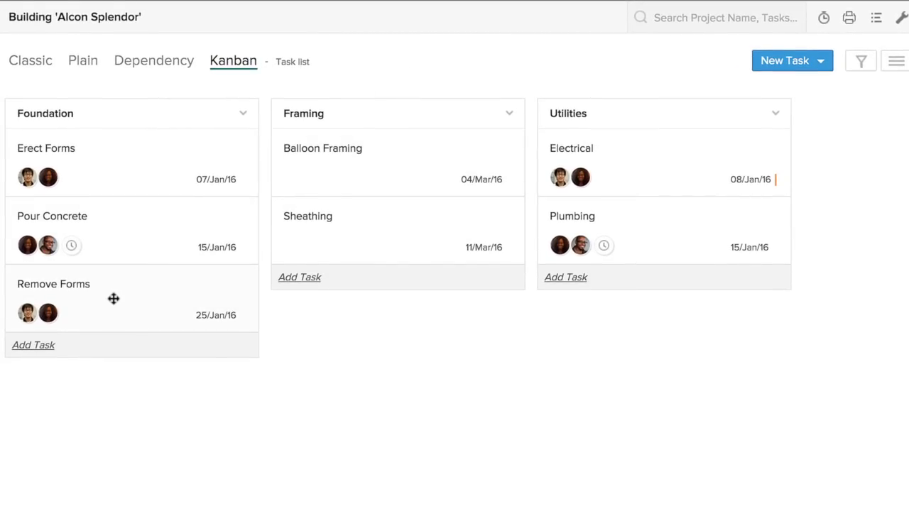
mouse_move(117, 305)
left_mouse_down()
mouse_move(390, 257)
mouse_move(389, 289)
left_mouse_up()
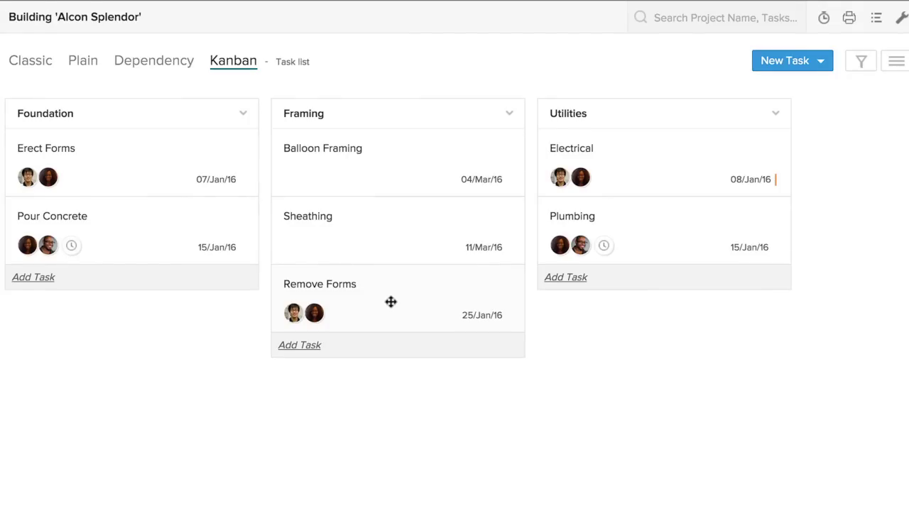
left_click_drag(394, 302, 141, 291)
Start a new Foundation task named Piling and assign it an owner
left_click(34, 355)
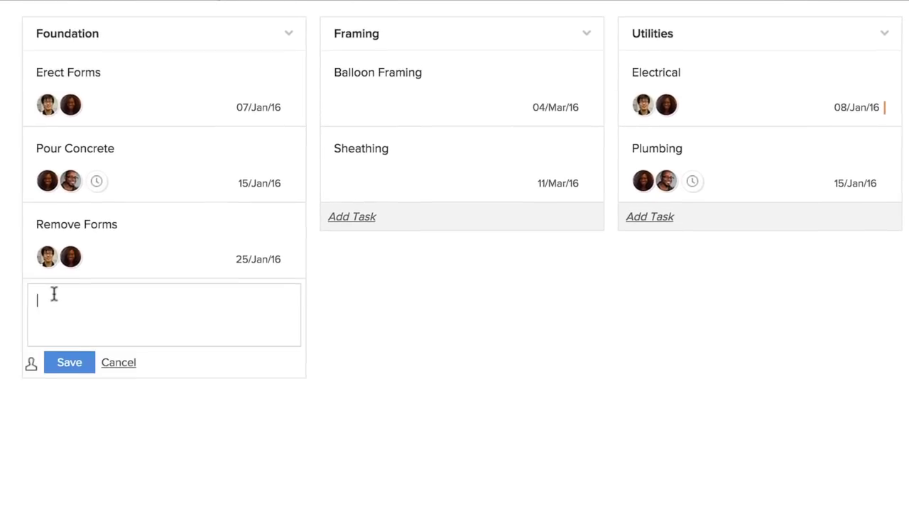
type("Piling")
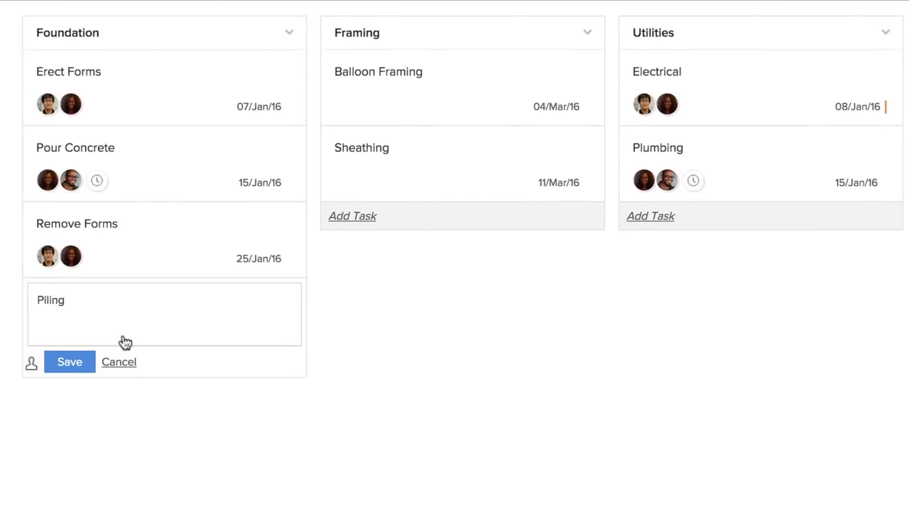
left_click(51, 325)
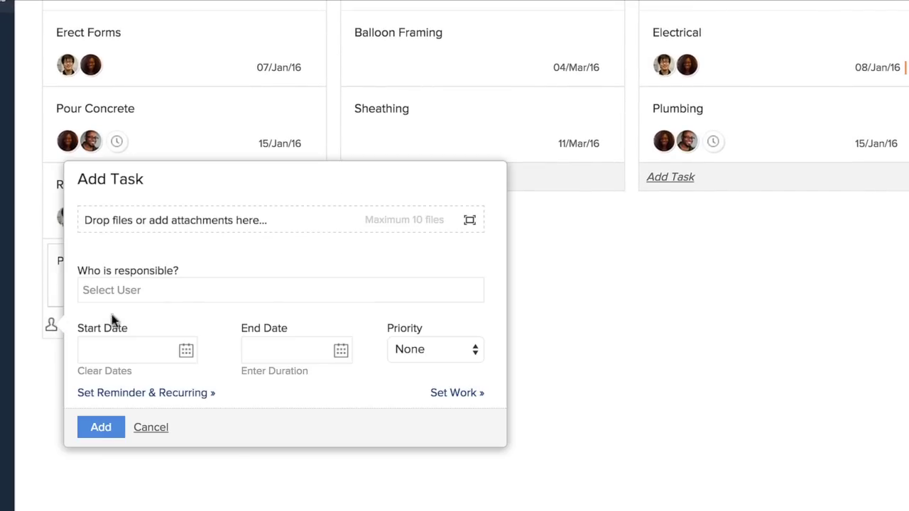
left_click(263, 294)
left_click(252, 334)
Give Piling a start date of 15 January 2016 and end date of 20 January 2016, then add it
left_click(187, 351)
left_click(165, 328)
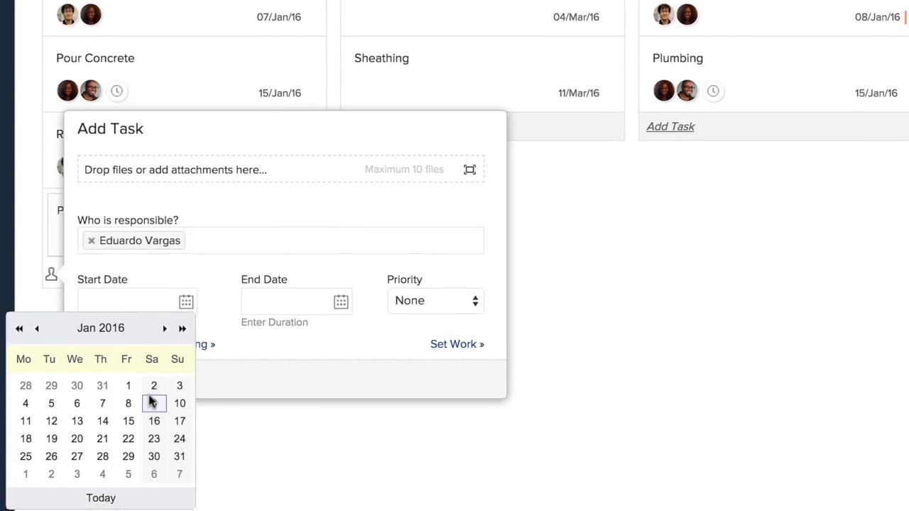
left_click(128, 420)
left_click(341, 302)
left_click(229, 438)
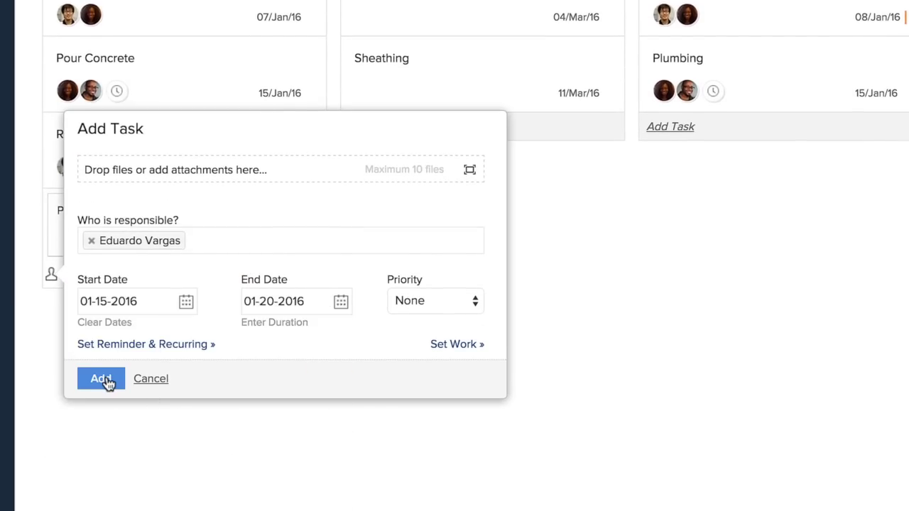
left_click(158, 400)
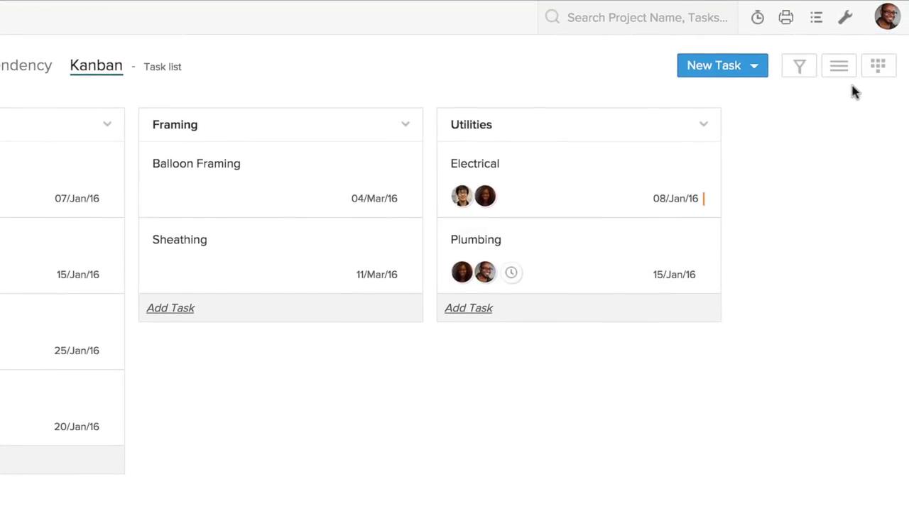
Group by priority: Pour Concrete and Plumbing Low, Erect Forms and Remove Forms Medium, Piling High
left_click(886, 54)
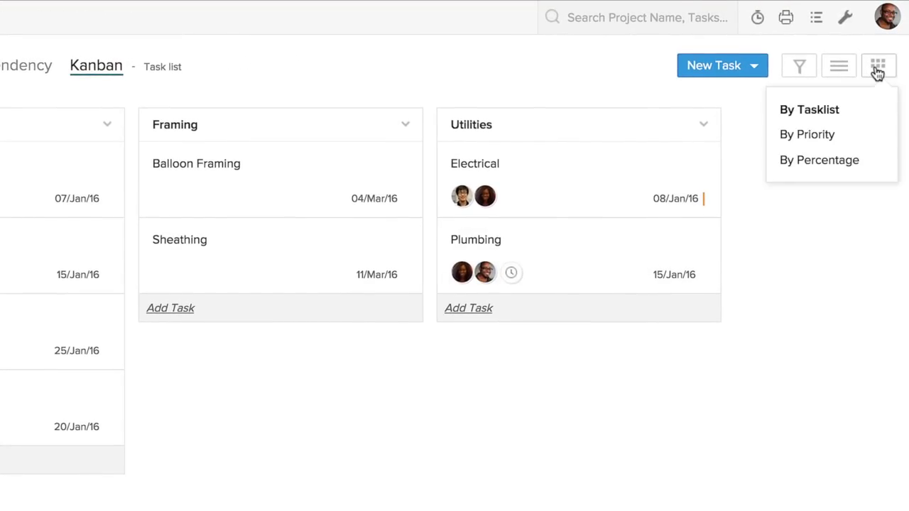
left_click(859, 141)
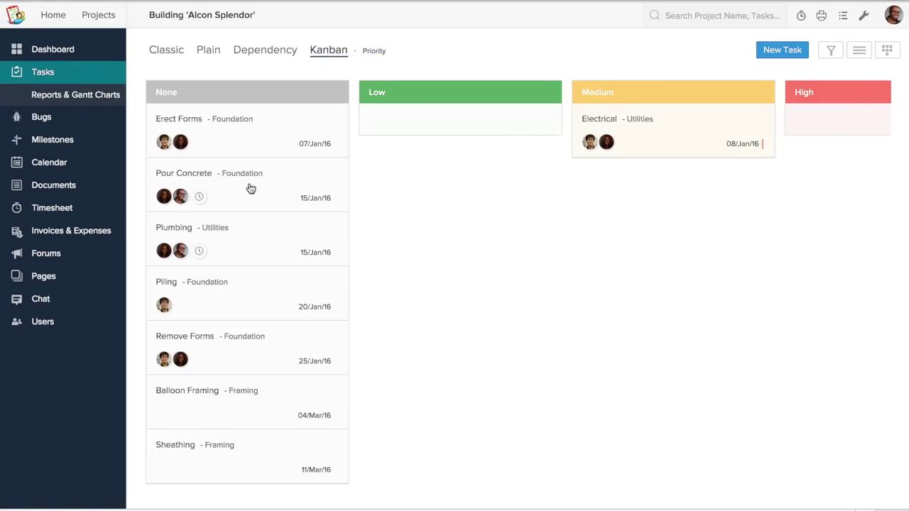
left_click_drag(250, 188, 448, 129)
left_click_drag(237, 138, 637, 133)
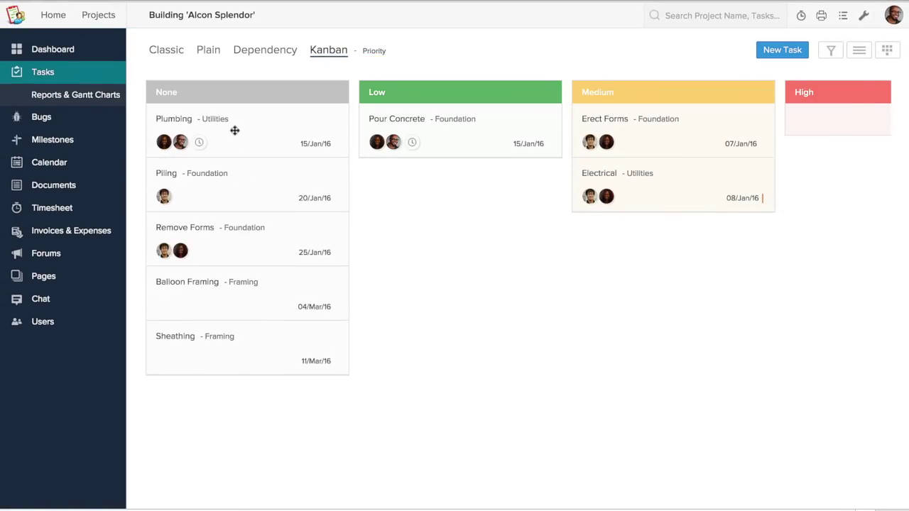
left_click_drag(234, 130, 445, 138)
left_click_drag(223, 189, 622, 187)
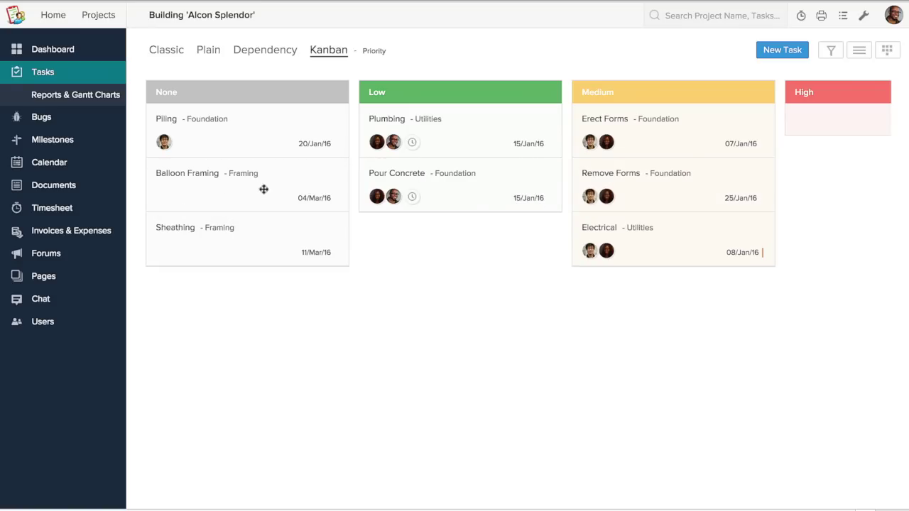
left_click_drag(231, 139, 765, 138)
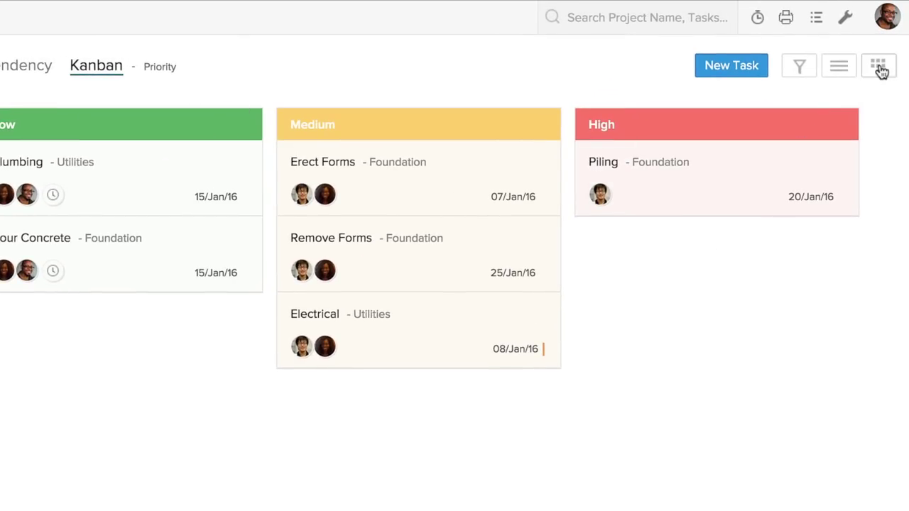
Group by percentage, setting Electrical and Pour Concrete to 10% and Erect Forms to 30%
left_click(879, 68)
left_click(868, 159)
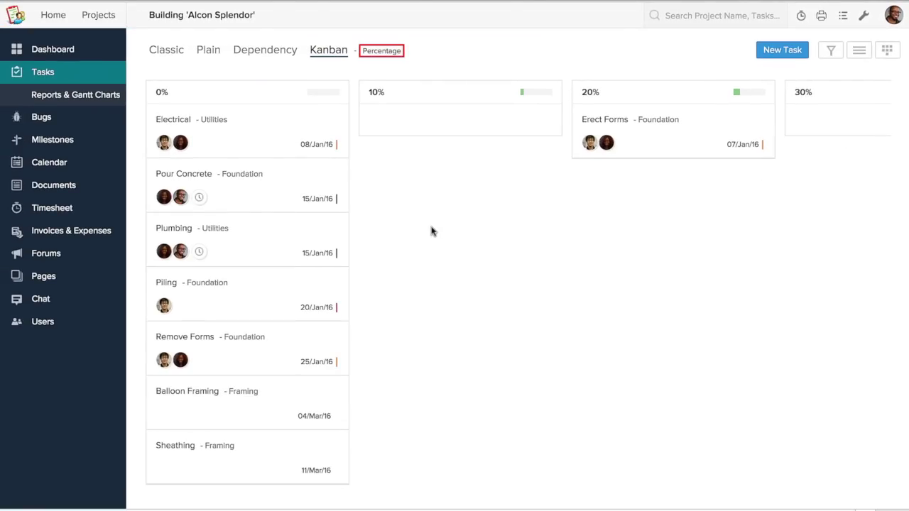
left_click_drag(231, 132, 436, 130)
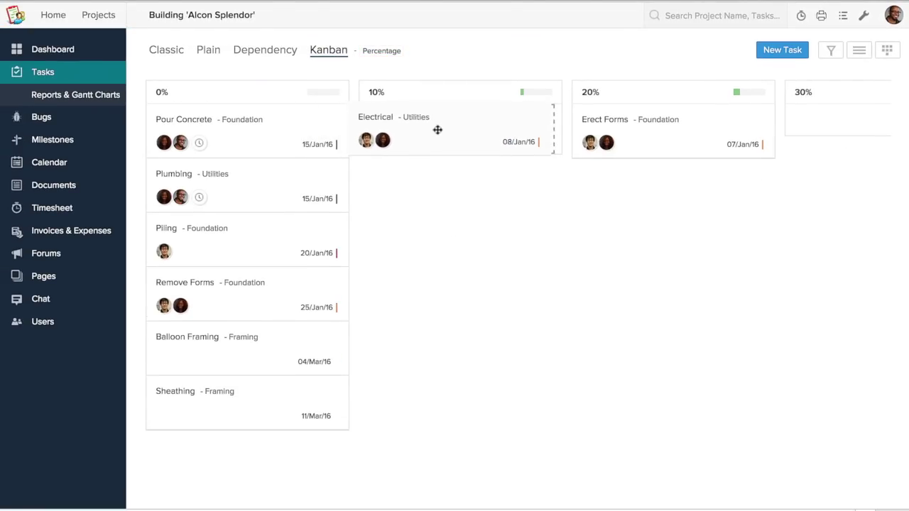
mouse_move(238, 142)
left_mouse_down()
mouse_move(436, 126)
mouse_move(453, 133)
left_mouse_up()
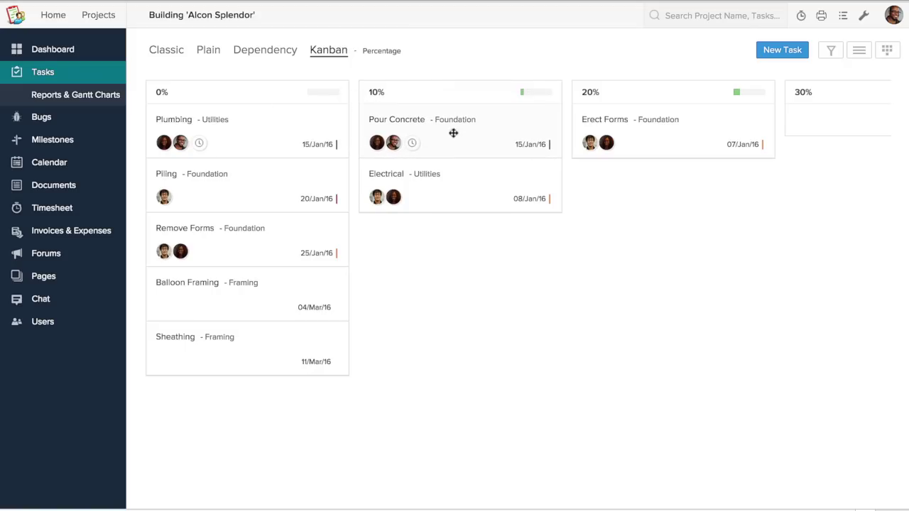
left_click_drag(663, 135, 799, 126)
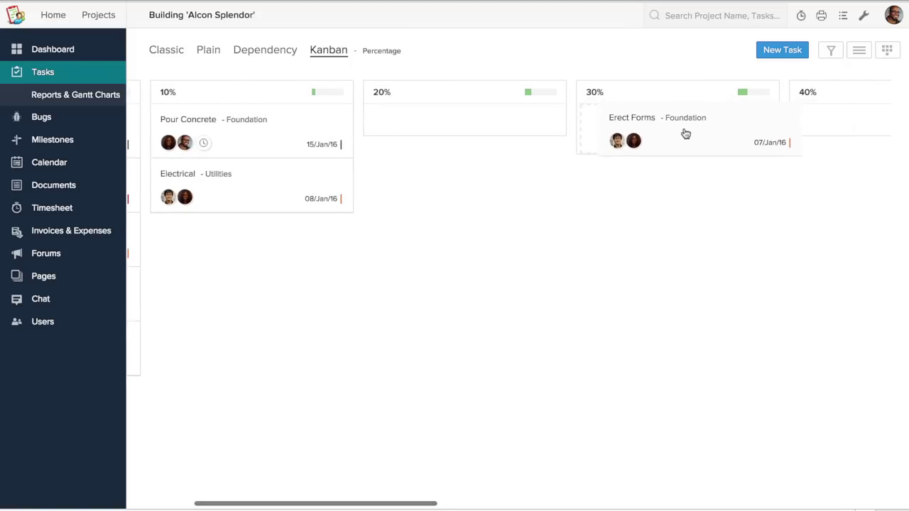
left_click_drag(417, 503, 394, 504)
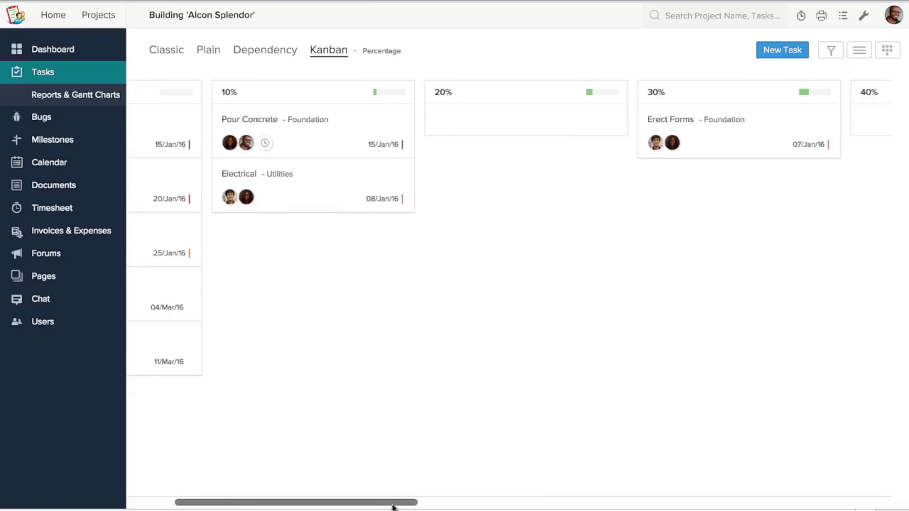